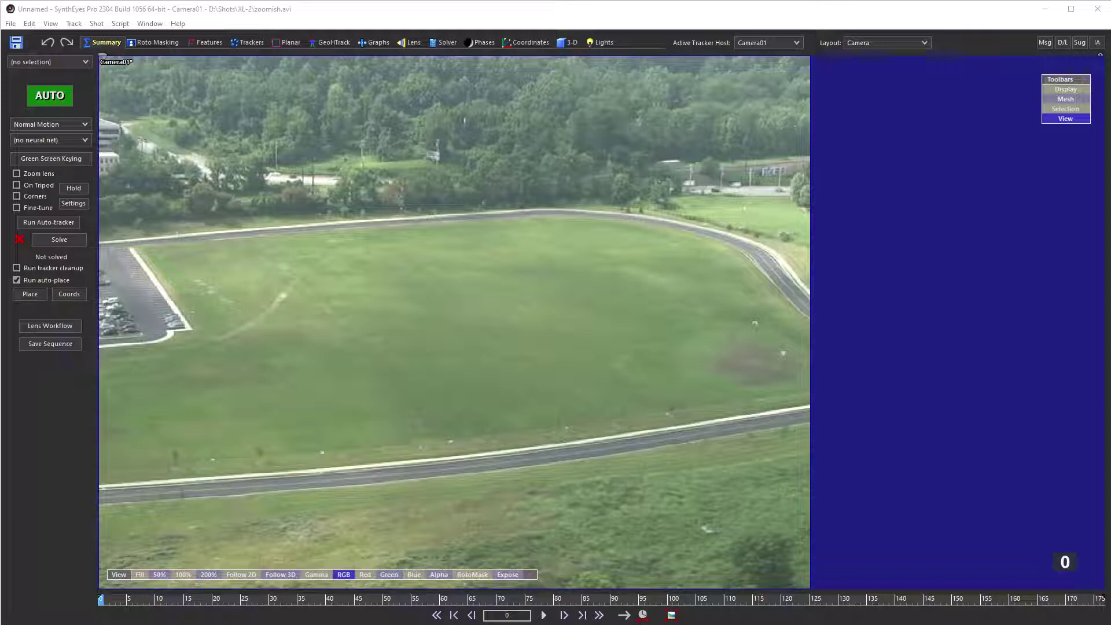
Play through the zoomish.avi helicopter clip, then stop and rewind to frame 0.
{"action": "left_click", "coordinate": [544, 615]}
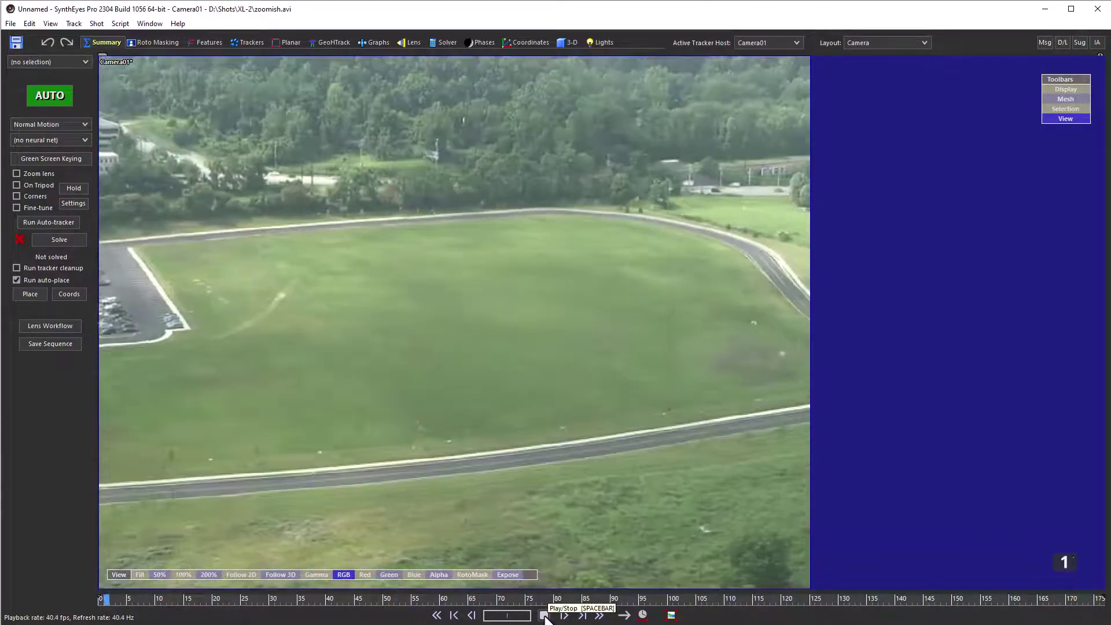
{"action": "left_click", "coordinate": [544, 616]}
{"action": "left_click", "coordinate": [436, 616]}
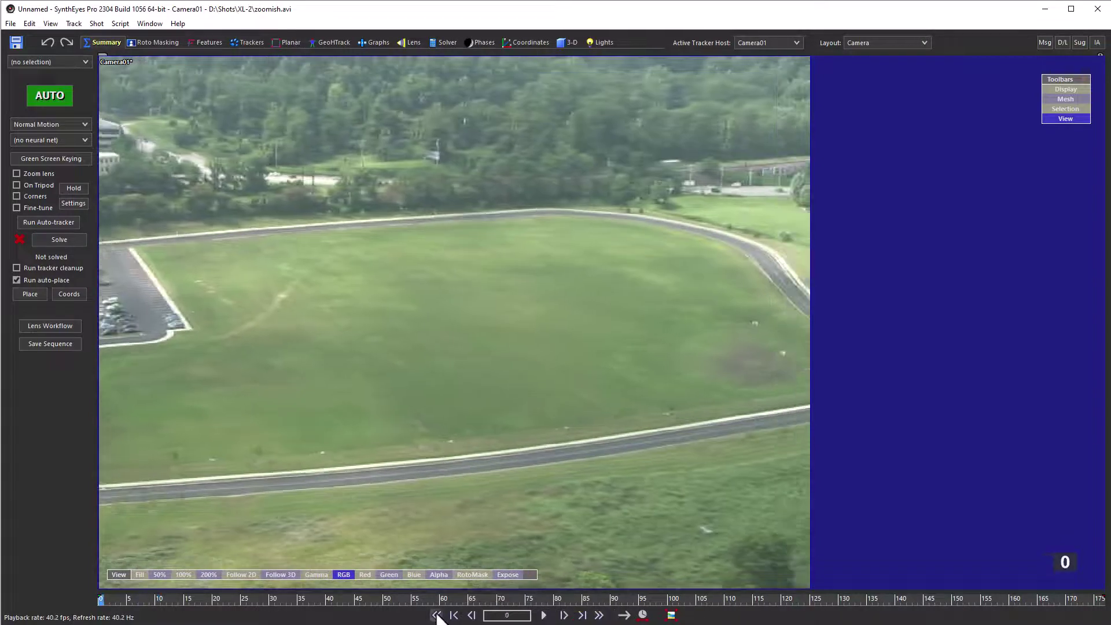
Raise the feature detection Maximum Tracker Count to 300, then return to the Summary room.
{"action": "left_click", "coordinate": [199, 40]}
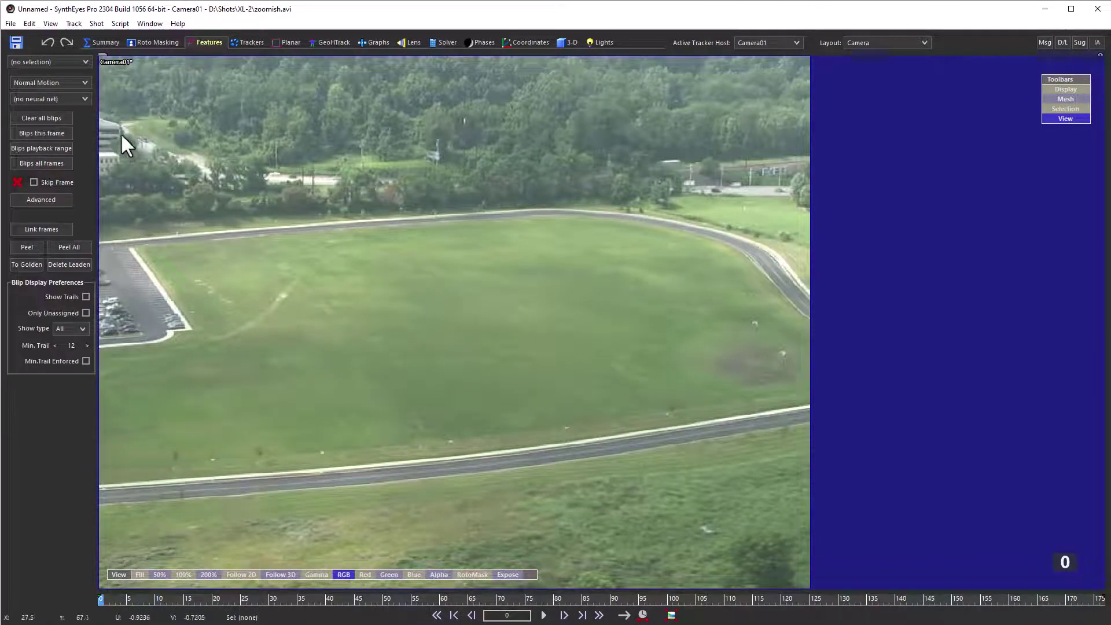
{"action": "left_click", "coordinate": [50, 200]}
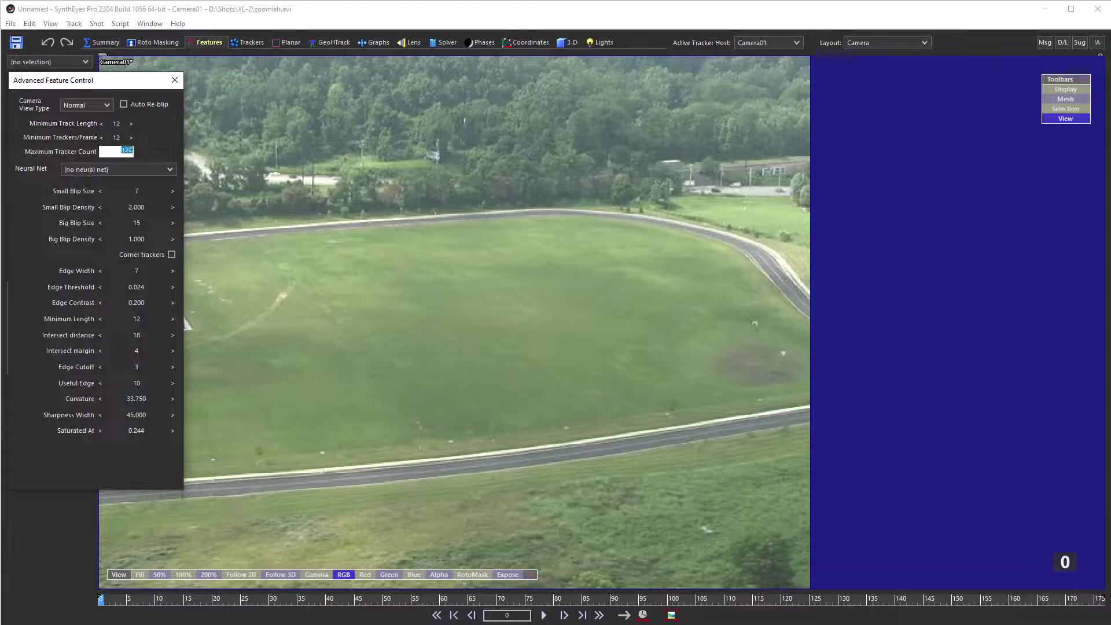
{"action": "type", "text": "300"}
{"action": "key", "text": "Return"}
{"action": "left_click", "coordinate": [169, 81]}
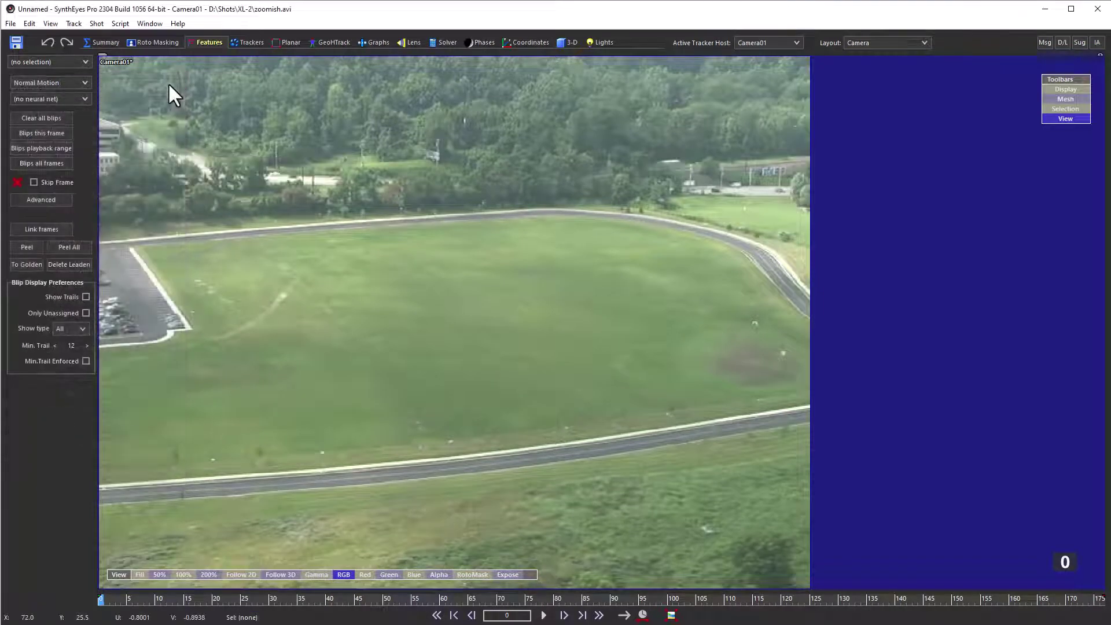
{"action": "left_click", "coordinate": [105, 44]}
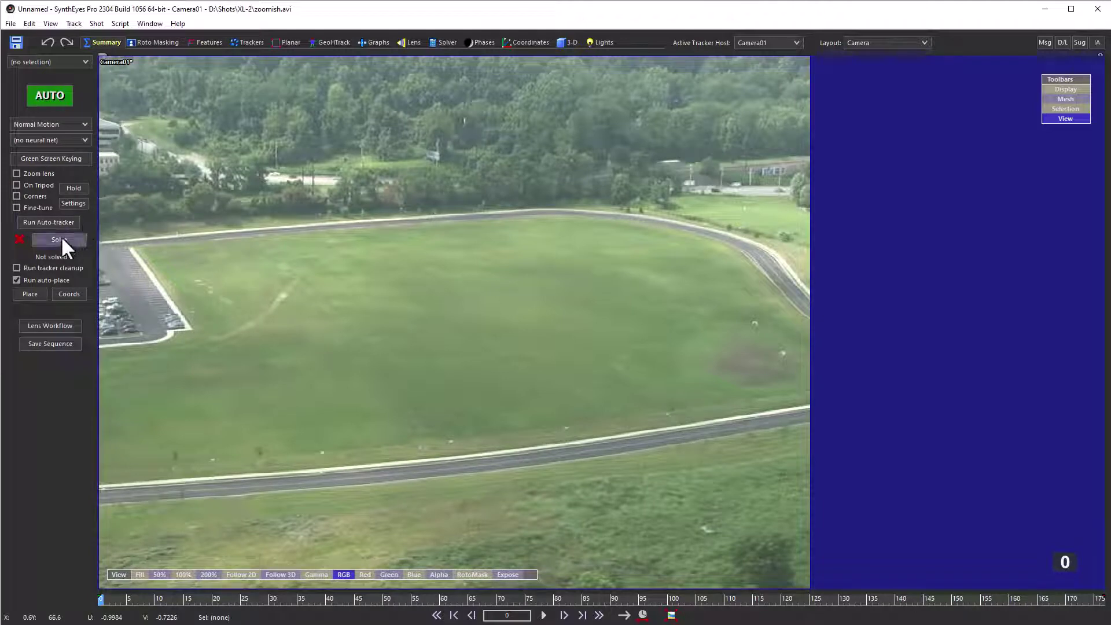
Auto-track the shot and solve it as a Zooming, Unknown lens, reaching 0.4646 hpix error.
{"action": "left_click", "coordinate": [58, 223]}
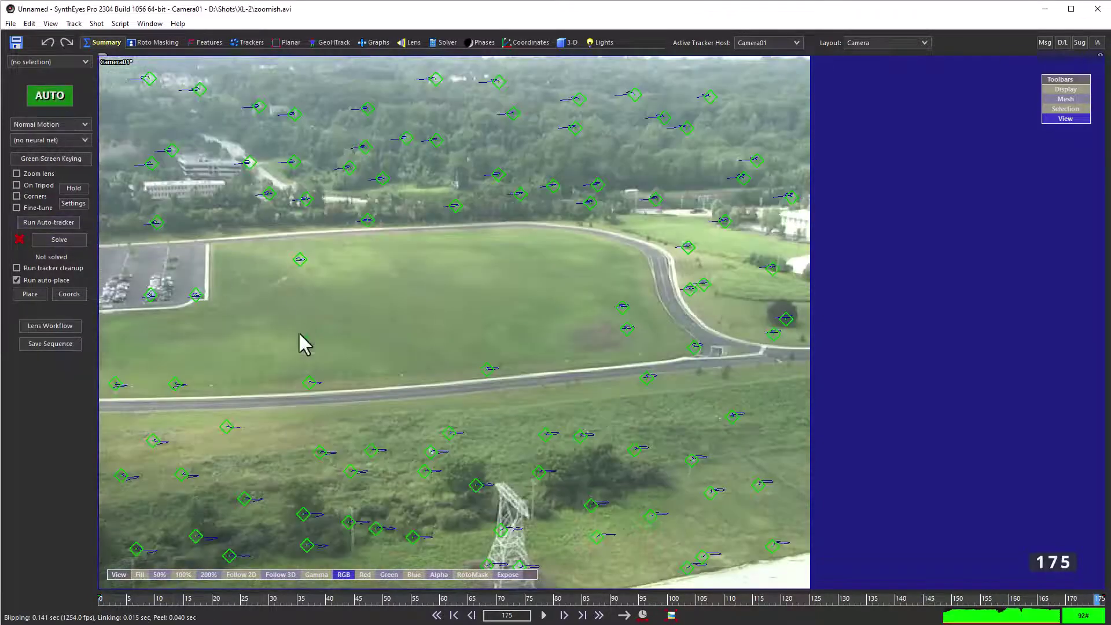
{"action": "left_click", "coordinate": [446, 44]}
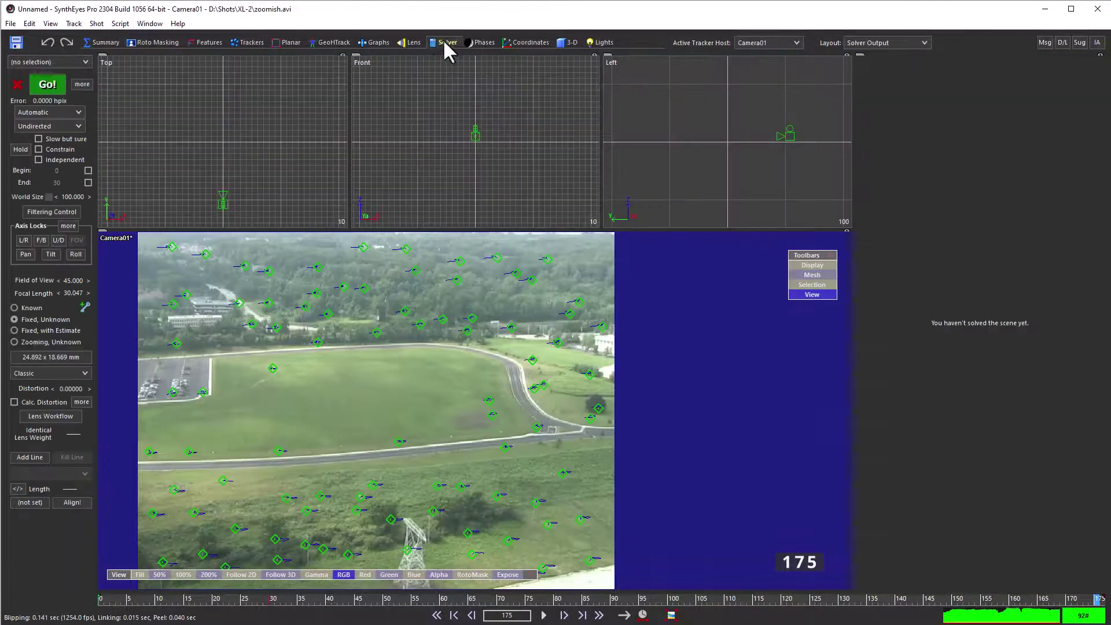
{"action": "left_click", "coordinate": [19, 342]}
{"action": "left_click", "coordinate": [43, 81]}
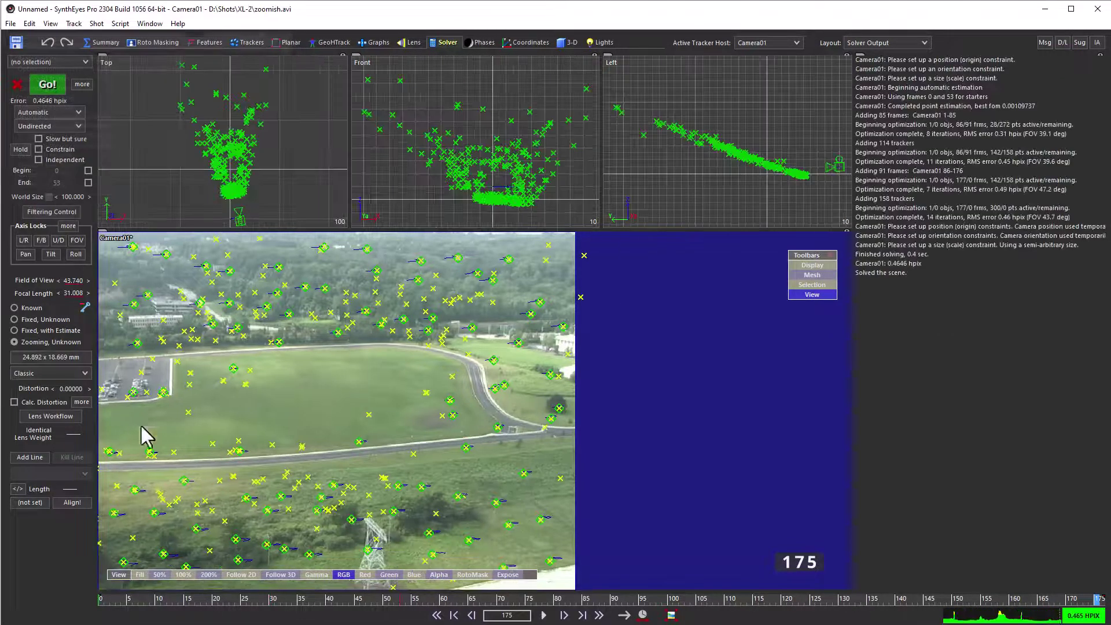
{"action": "mouse_move", "coordinate": [141, 601]}
{"action": "left_mouse_down"}
{"action": "mouse_move", "coordinate": [265, 586]}
{"action": "mouse_move", "coordinate": [815, 586]}
{"action": "mouse_move", "coordinate": [97, 614]}
{"action": "left_mouse_up"}
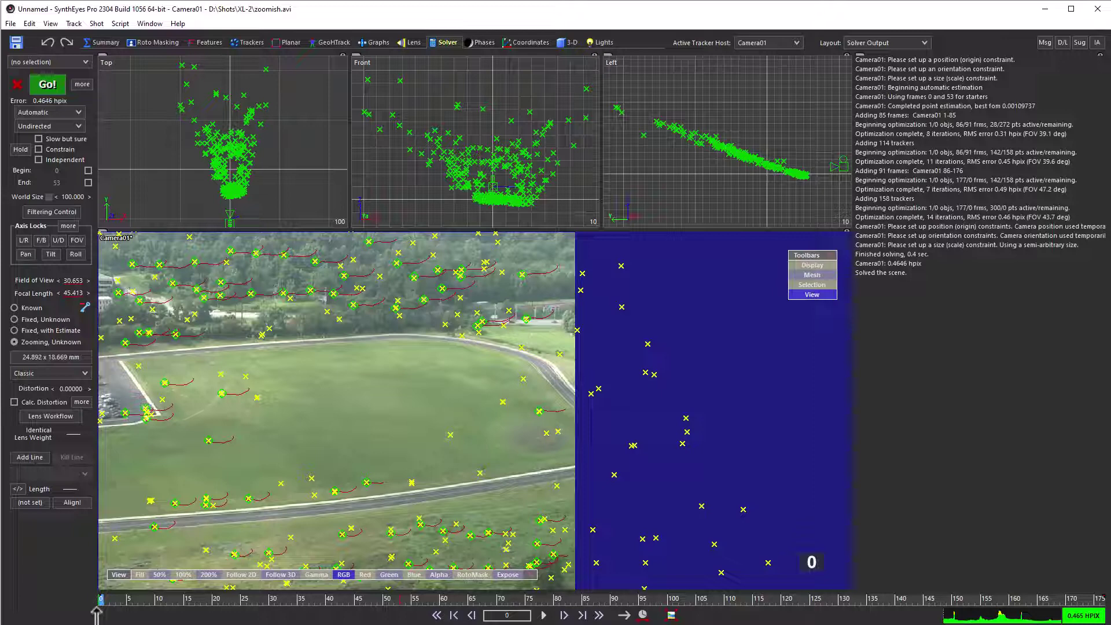
Set lens distortion to Radial+Squash with the Quadratic term animated by frame.
{"action": "left_click", "coordinate": [28, 371]}
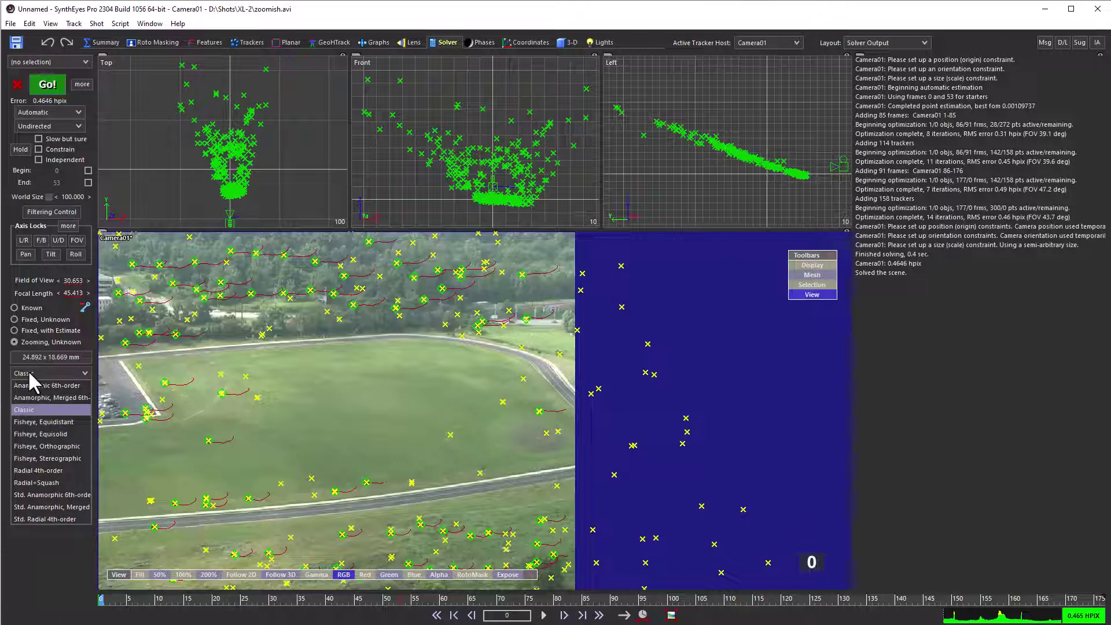
{"action": "left_click", "coordinate": [40, 486]}
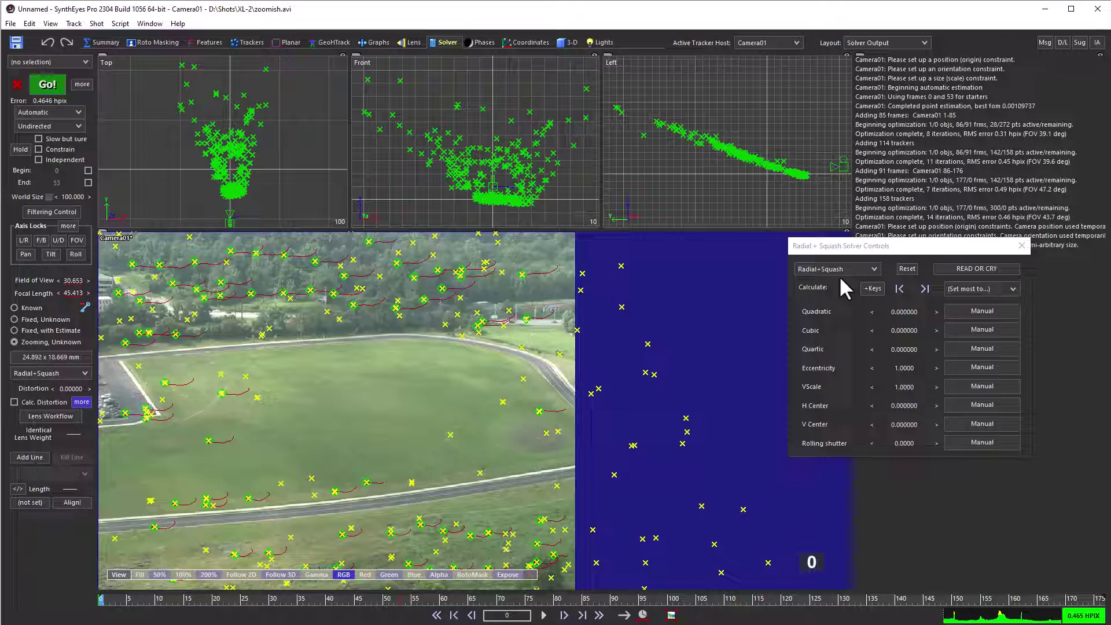
{"action": "left_click", "coordinate": [988, 314]}
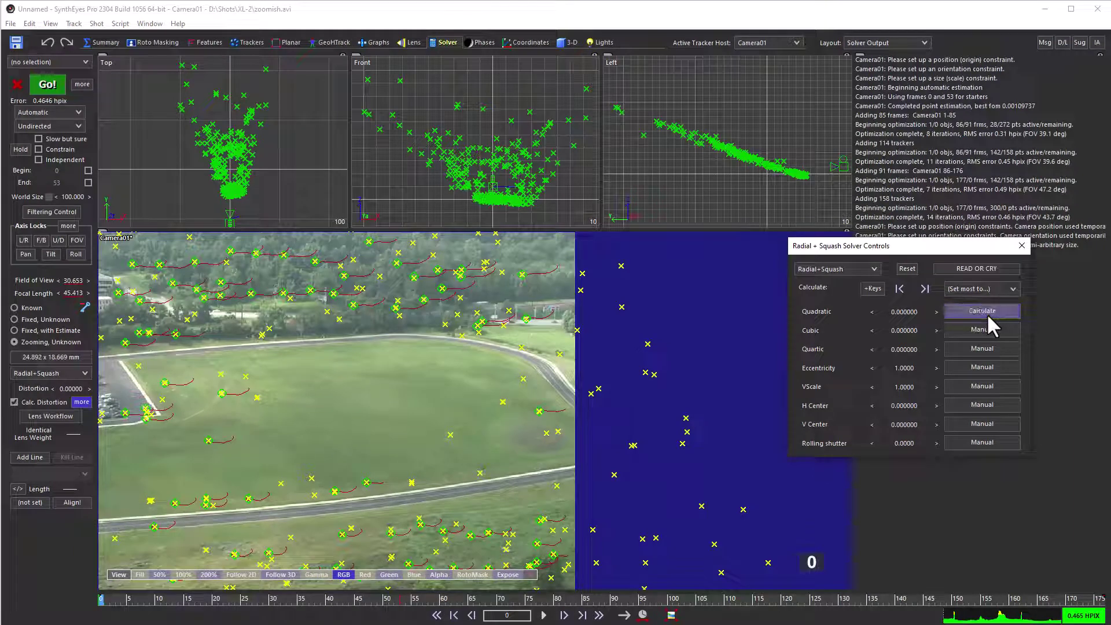
{"action": "left_click", "coordinate": [988, 314]}
{"action": "left_click", "coordinate": [987, 314]}
Re-solve in Refine mode, solving Quadratic at 0.013780 and lowering error to 0.4545 hpix.
{"action": "left_click", "coordinate": [22, 114]}
{"action": "left_click", "coordinate": [18, 148]}
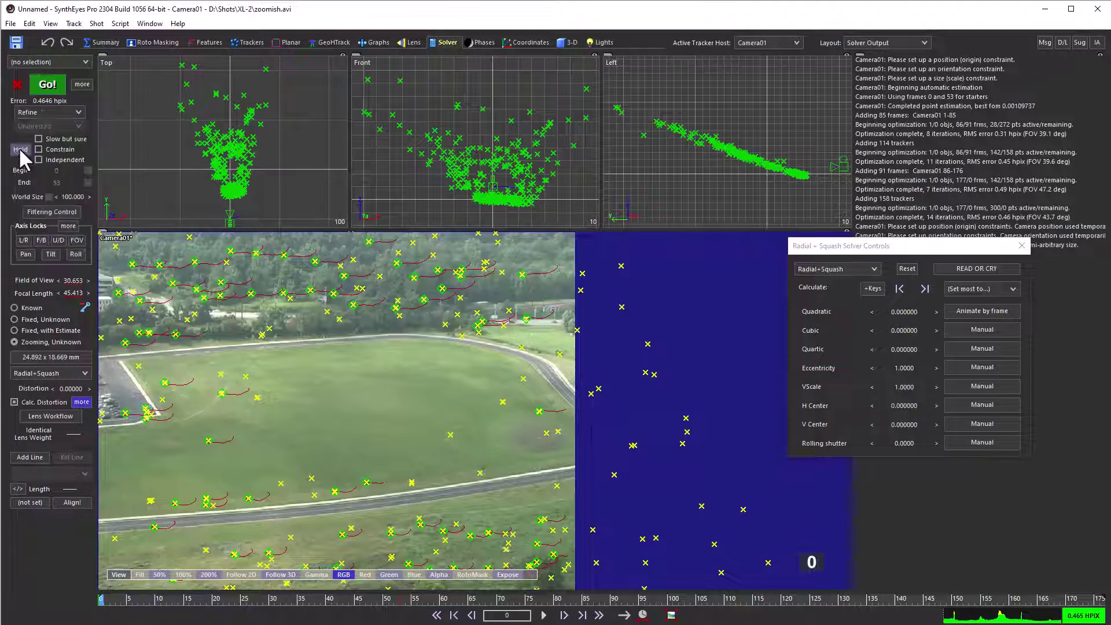
{"action": "left_click", "coordinate": [58, 85]}
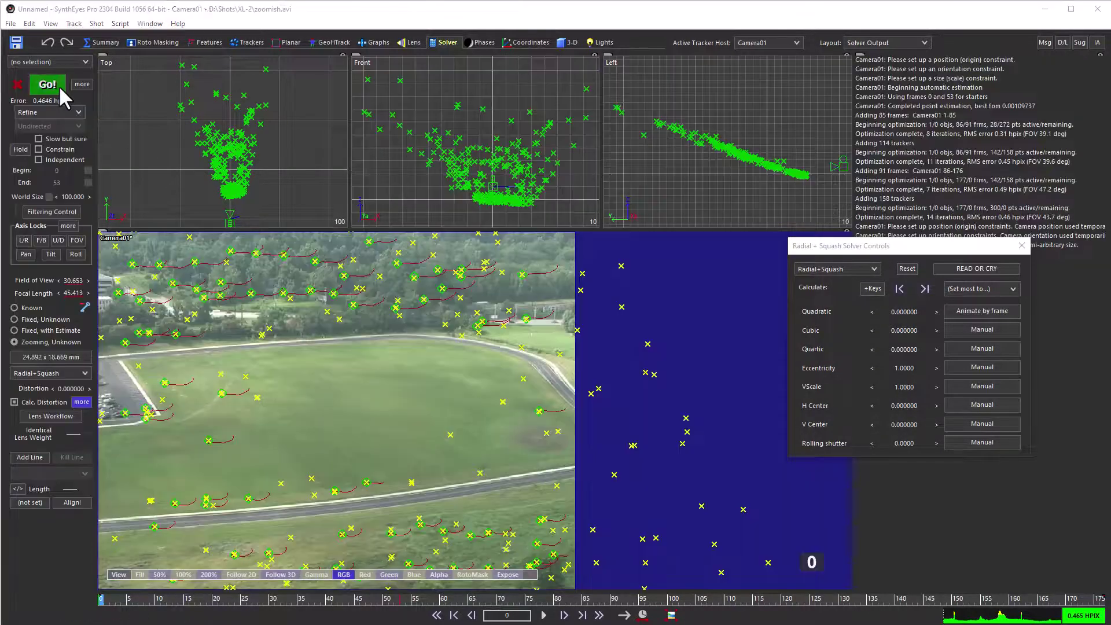
Graph only Camera01's solved FOV and the Lens Distortion Quadratic curve, scaled to fit.
{"action": "left_click", "coordinate": [377, 42]}
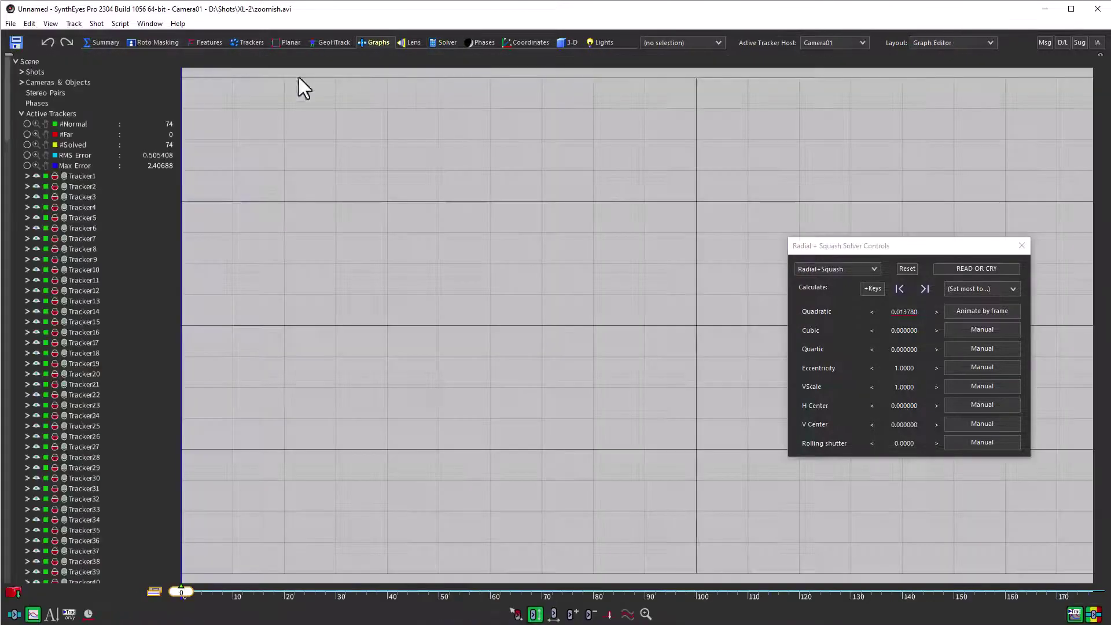
{"action": "left_click", "coordinate": [21, 114]}
{"action": "left_click", "coordinate": [22, 82]}
{"action": "left_click", "coordinate": [27, 93]}
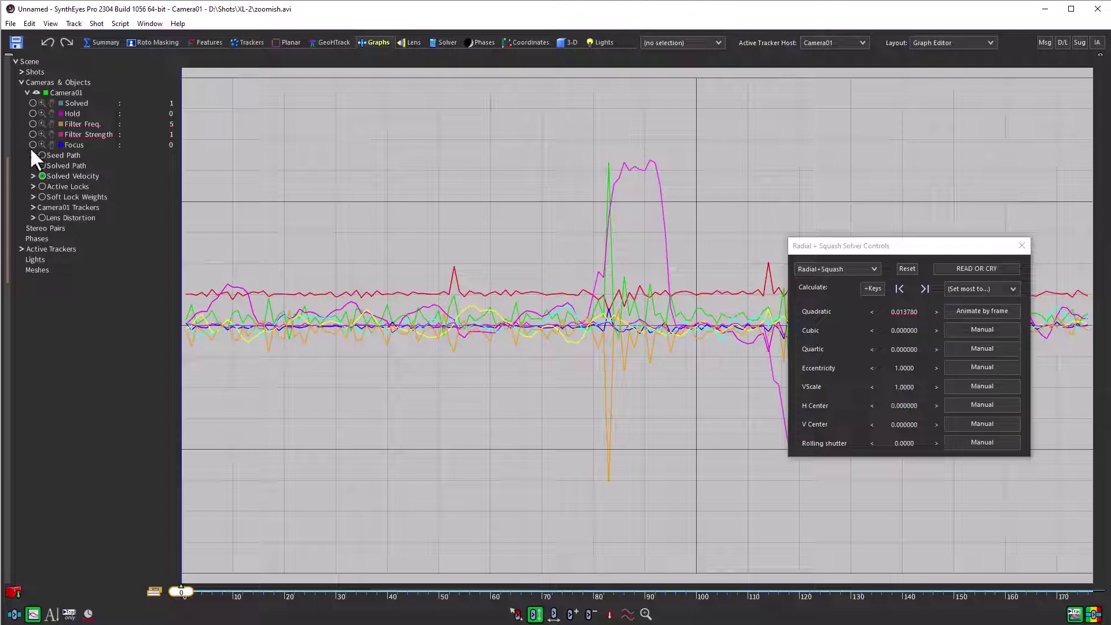
{"action": "left_click", "coordinate": [33, 166]}
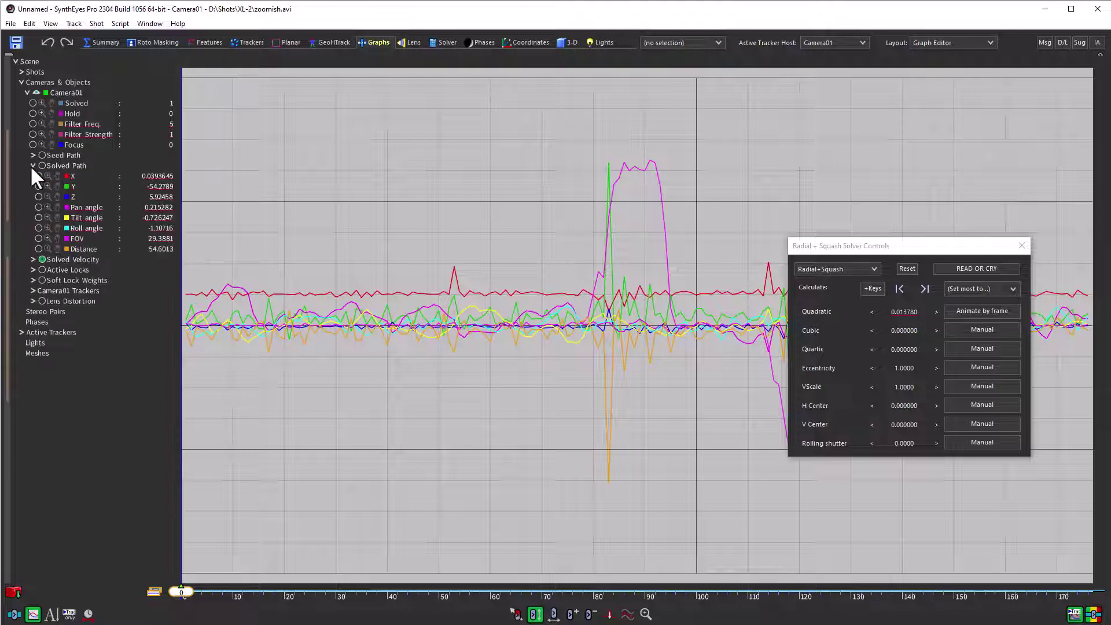
{"action": "left_click", "coordinate": [39, 238]}
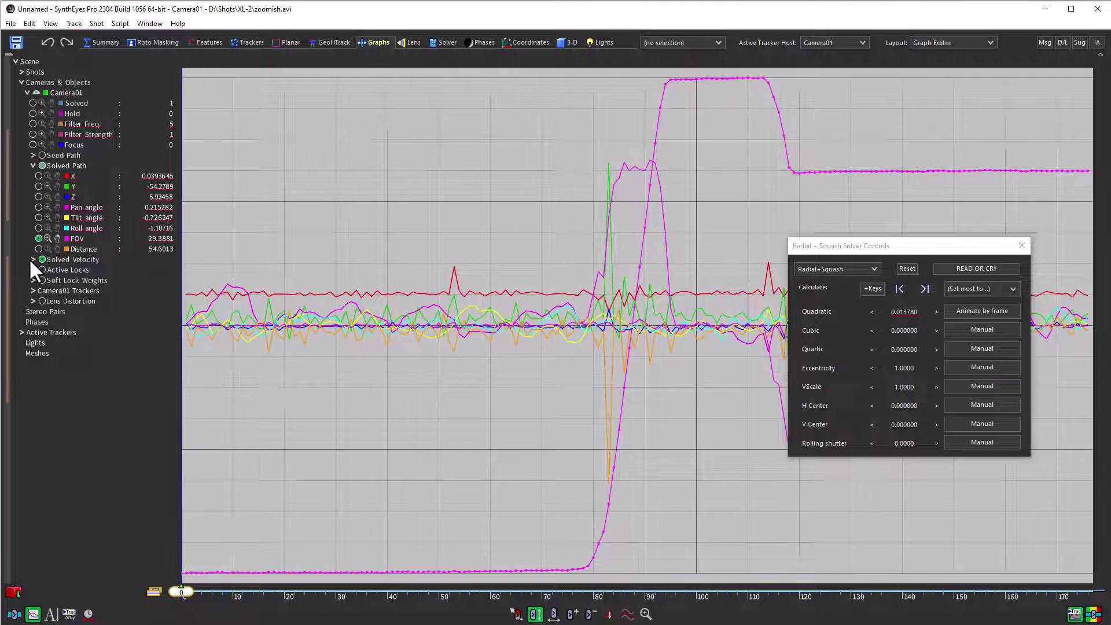
{"action": "left_click", "coordinate": [41, 259]}
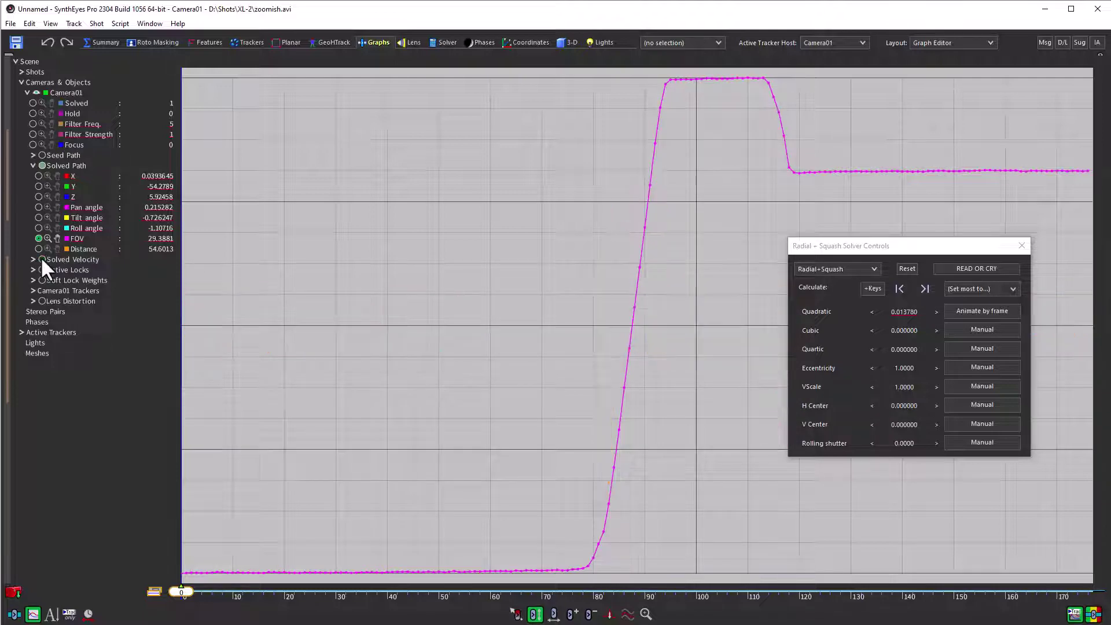
{"action": "left_click", "coordinate": [33, 301]}
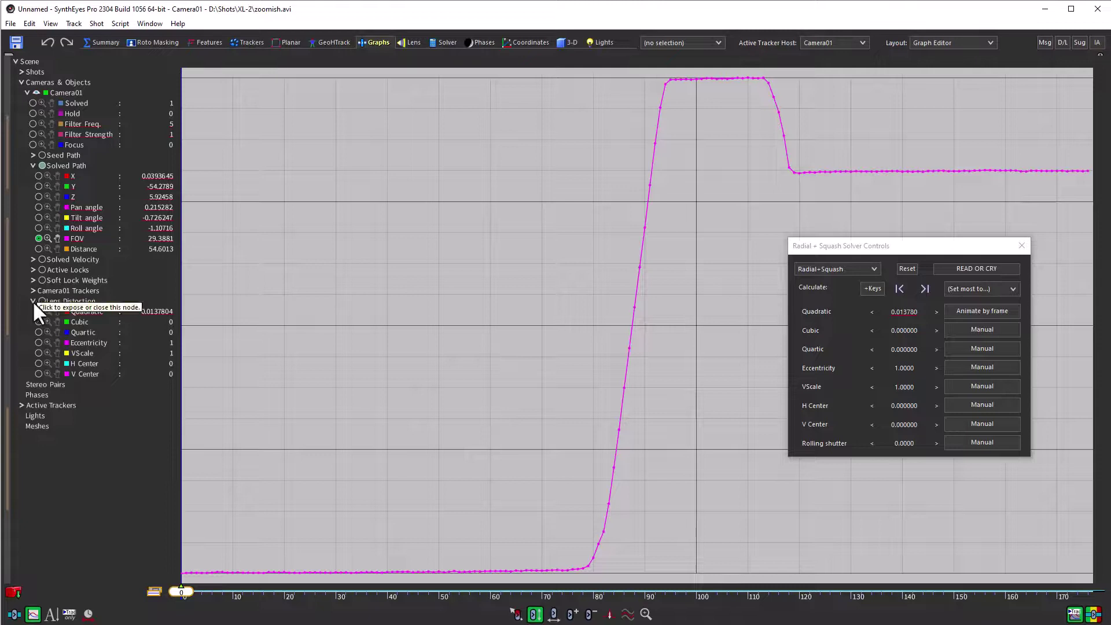
{"action": "left_click", "coordinate": [38, 312]}
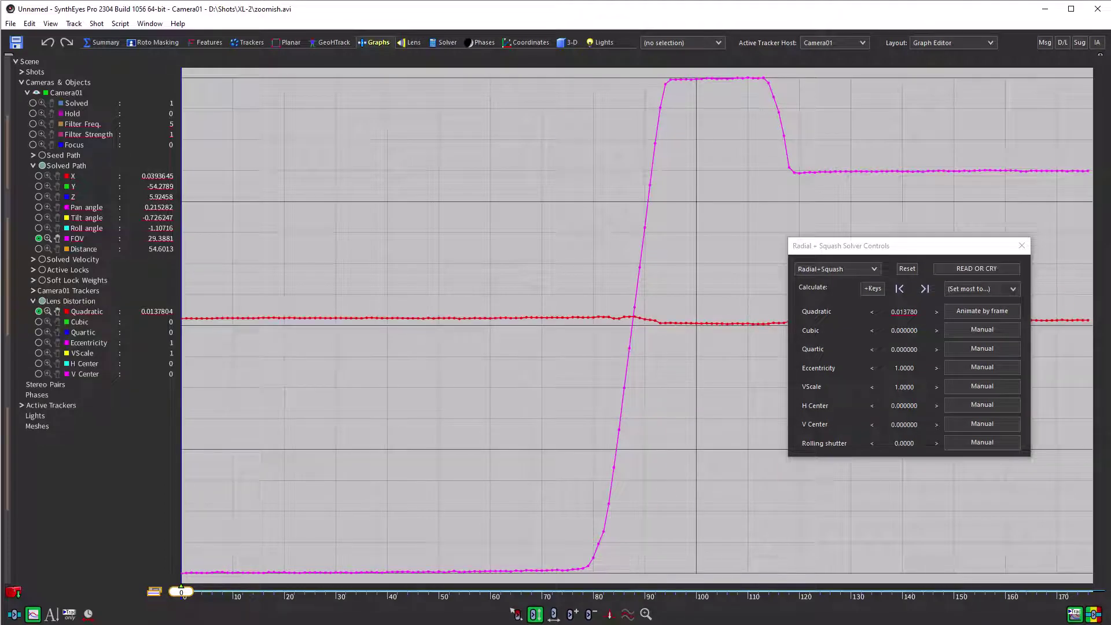
{"action": "left_click", "coordinate": [47, 311]}
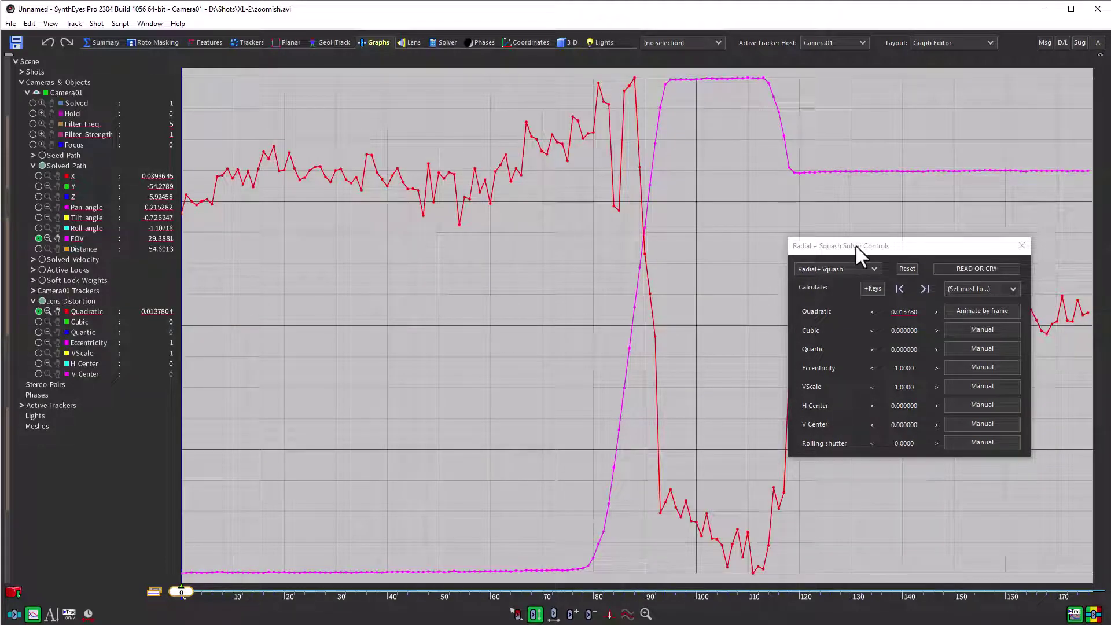
Move the Radial + Squash Solver Controls panel to the lower right, clear of the curves.
{"action": "left_click_drag", "start_coordinate": [856, 244], "coordinate": [925, 376]}
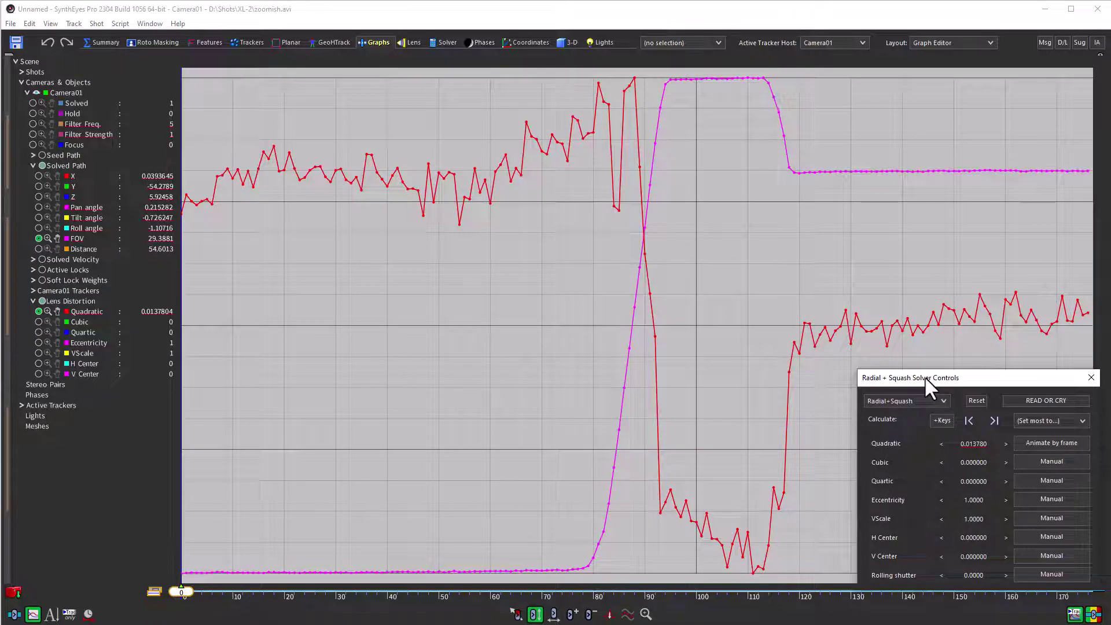
{"action": "left_click", "coordinate": [421, 223]}
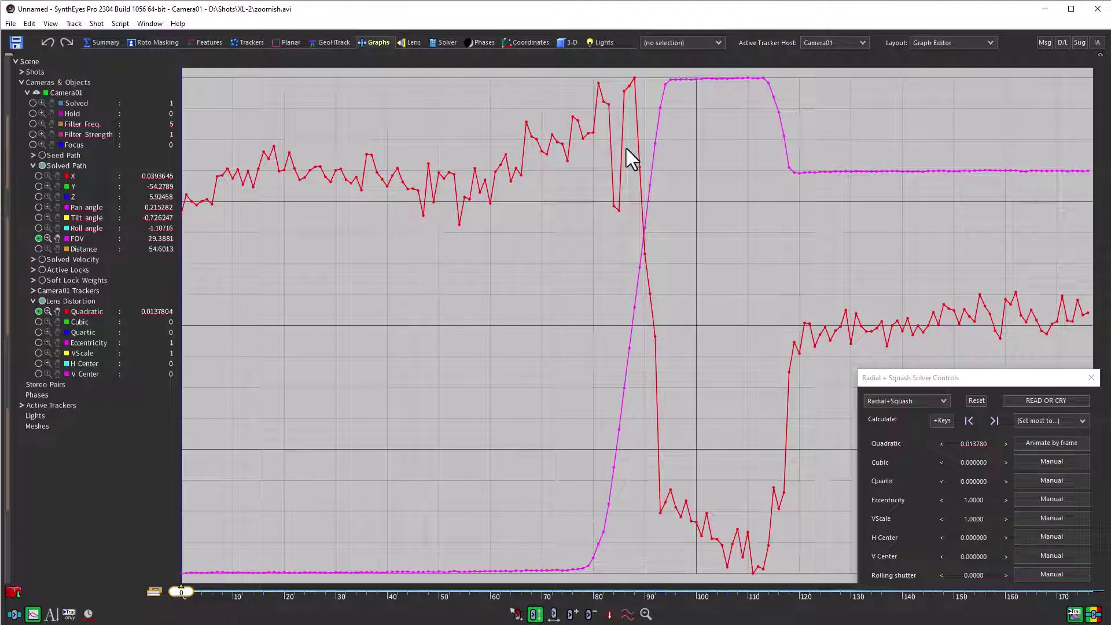
Set Quadratic to Animate at keys and delete the noisy keys in the early frames.
{"action": "left_click", "coordinate": [1068, 442]}
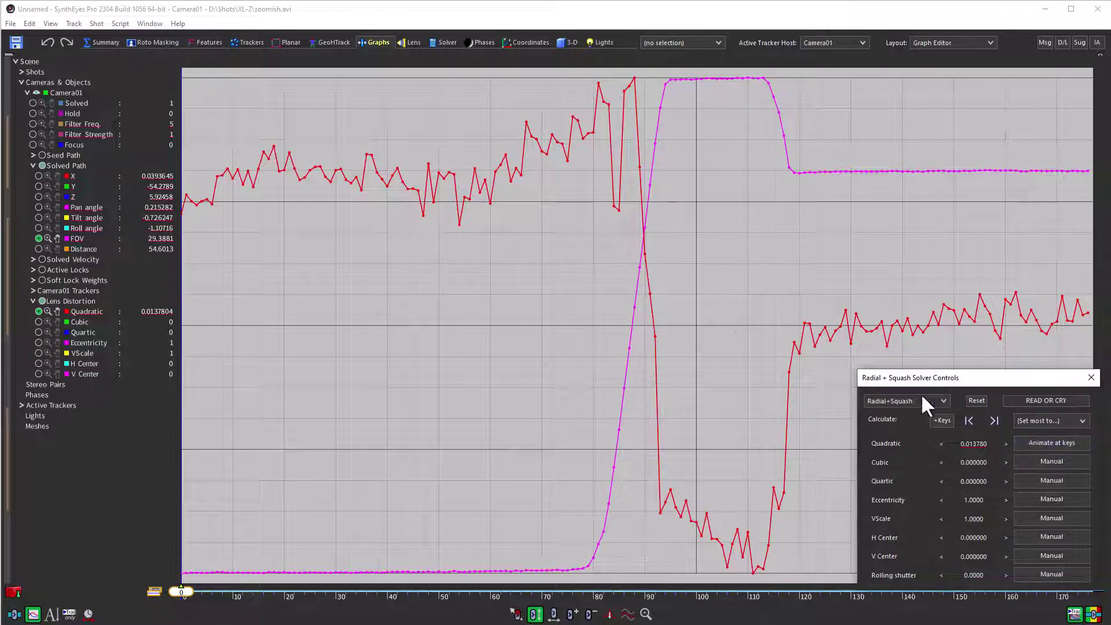
{"action": "left_click", "coordinate": [190, 244]}
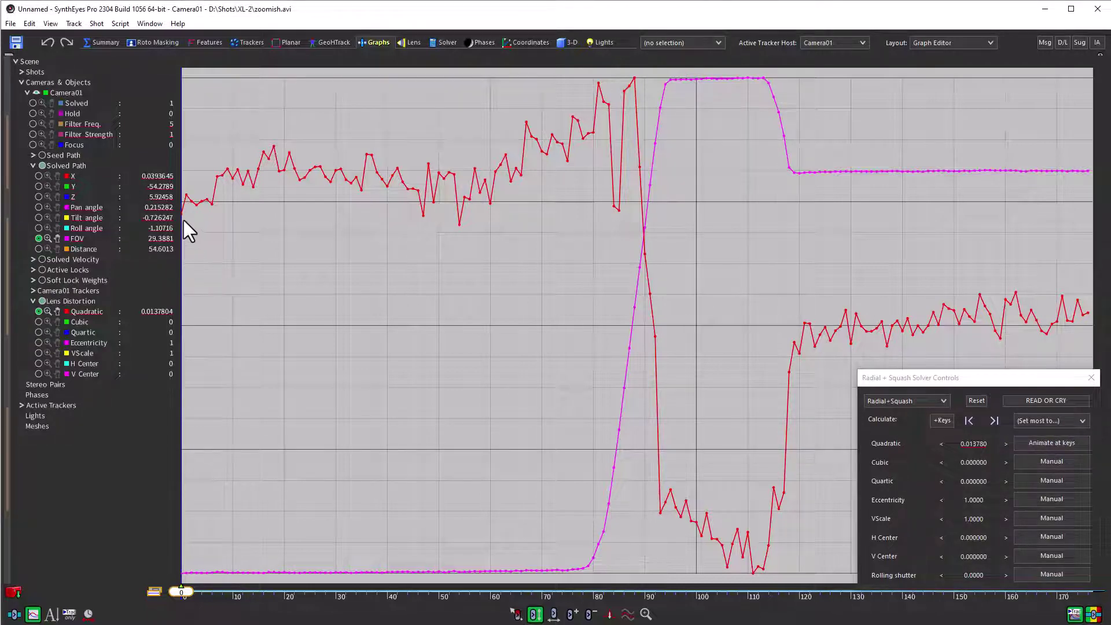
{"action": "left_click", "coordinate": [590, 618]}
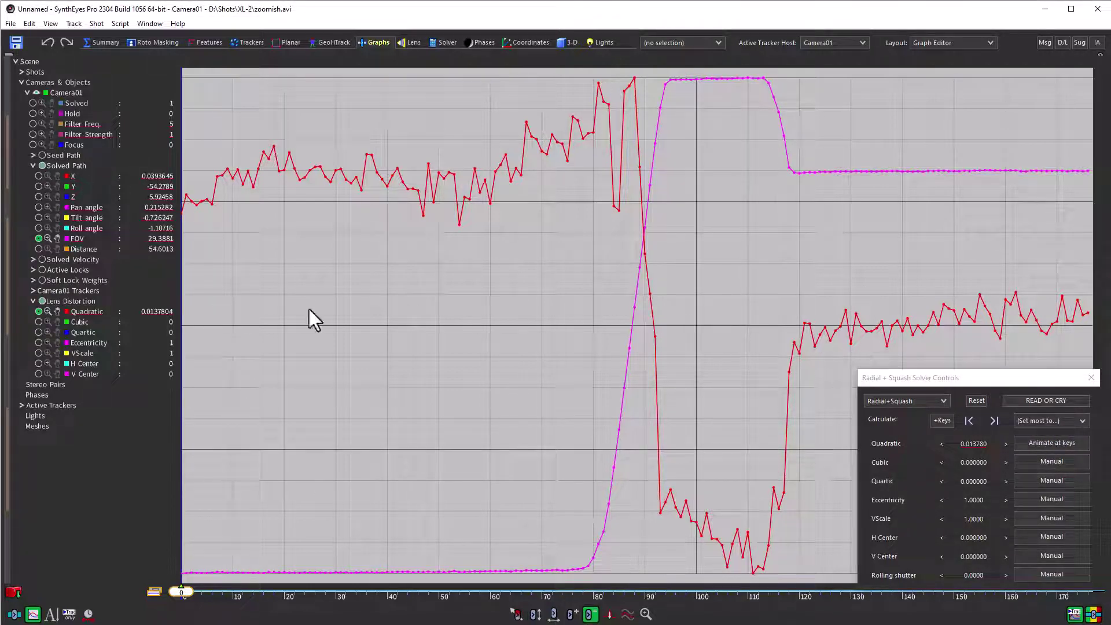
{"action": "left_click_drag", "start_coordinate": [185, 217], "coordinate": [629, 76]}
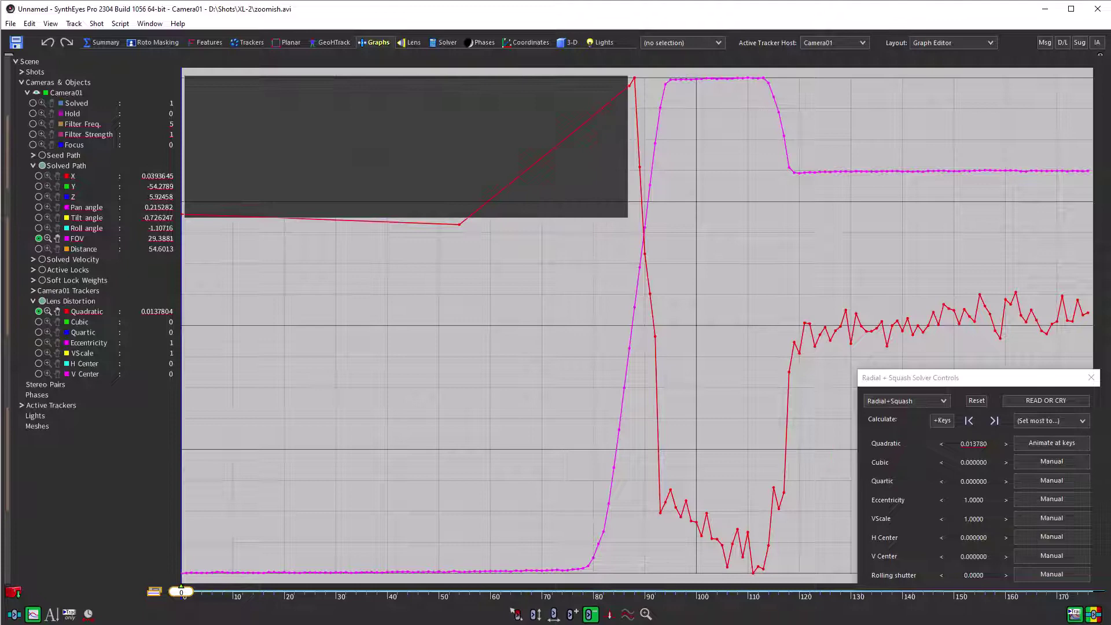
{"action": "left_click_drag", "start_coordinate": [423, 249], "coordinate": [492, 217]}
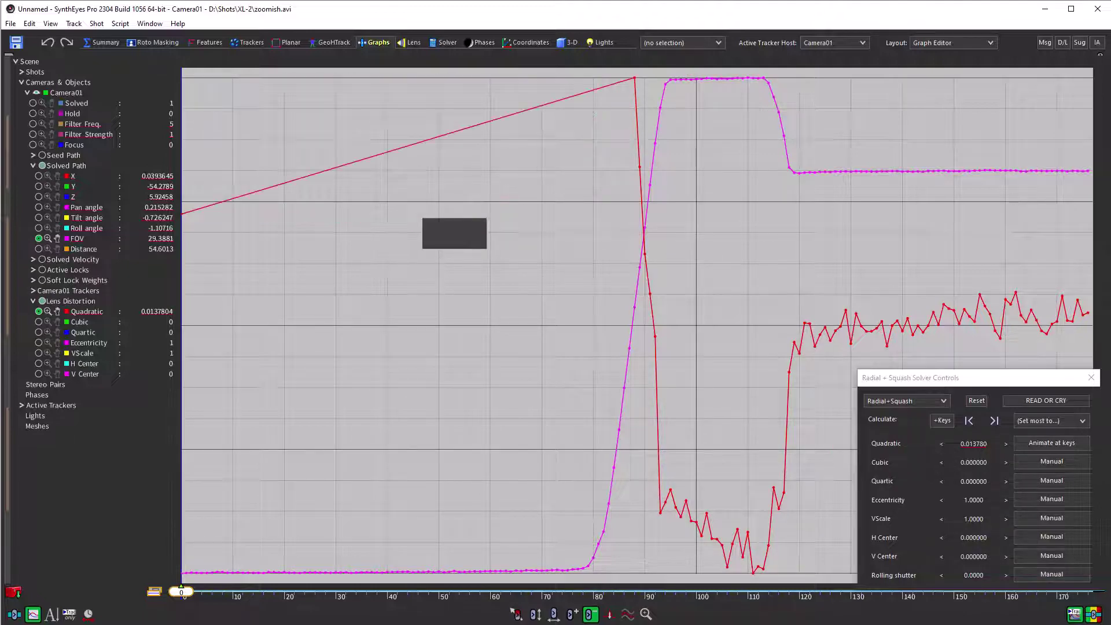
Hide the FOV curve and delete noisy Quadratic keys on the drop, the dip, and after frame 120.
{"action": "left_click", "coordinate": [38, 238]}
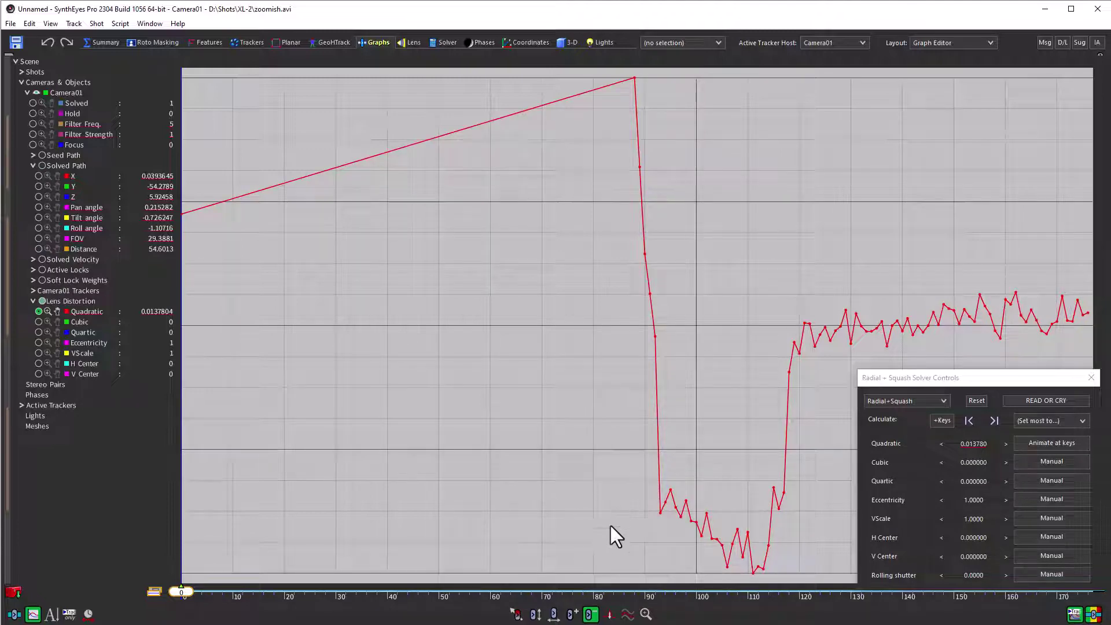
{"action": "left_click_drag", "start_coordinate": [608, 386], "coordinate": [708, 141]}
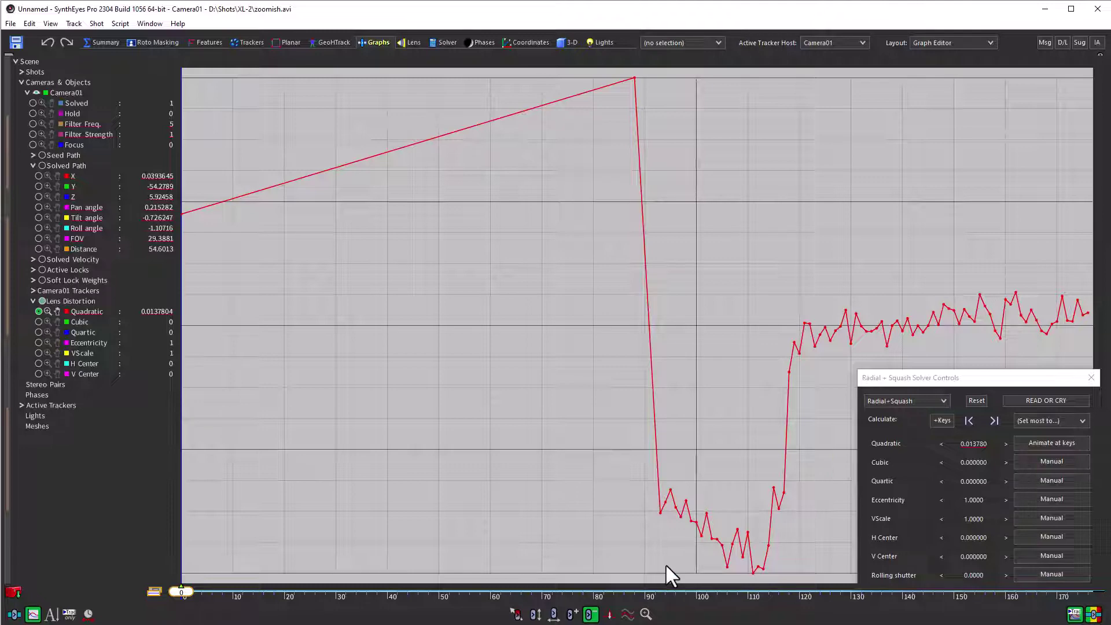
{"action": "left_click_drag", "start_coordinate": [666, 565], "coordinate": [782, 461]}
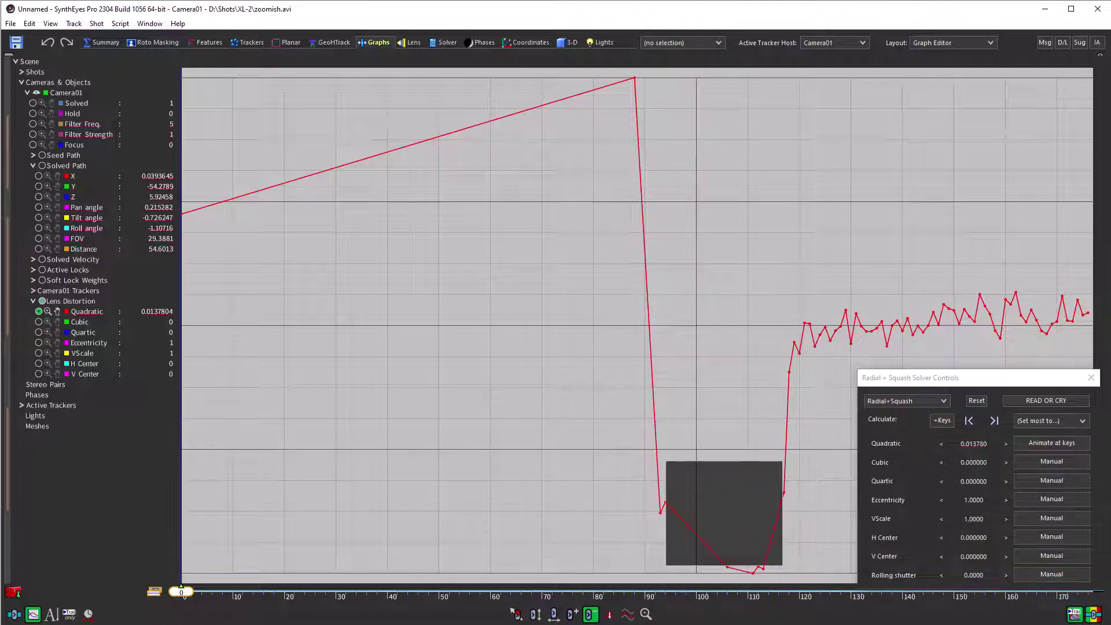
{"action": "left_click_drag", "start_coordinate": [714, 582], "coordinate": [783, 545]}
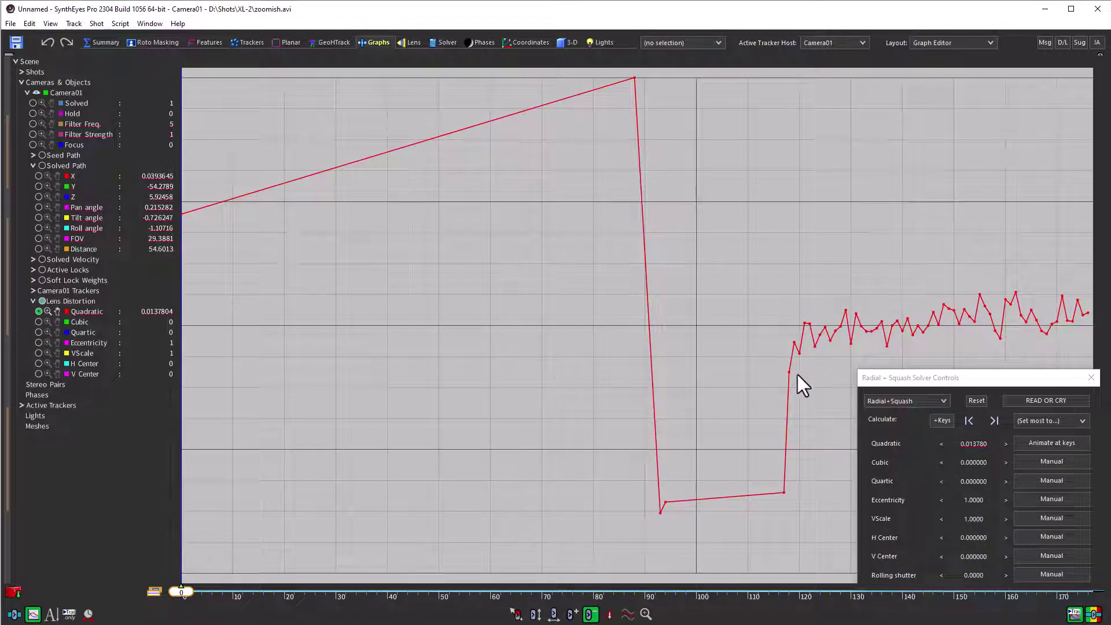
{"action": "left_click_drag", "start_coordinate": [798, 374], "coordinate": [1090, 242]}
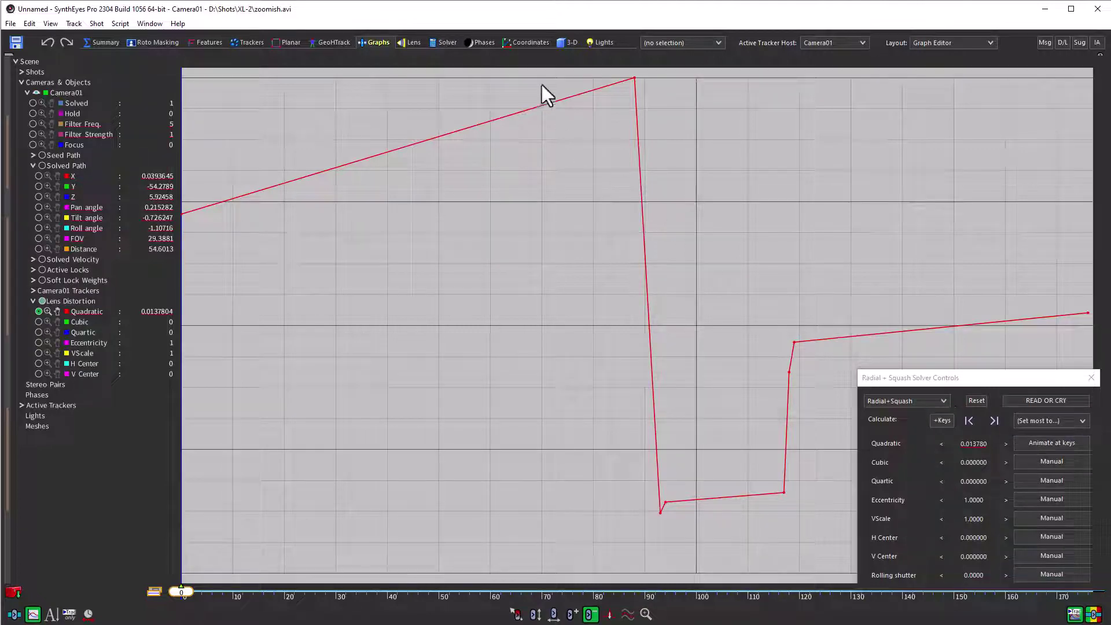
Refine the solve with the keyed distortion so Quadratic reads 0.0145, then return to the graph.
{"action": "left_click", "coordinate": [440, 44]}
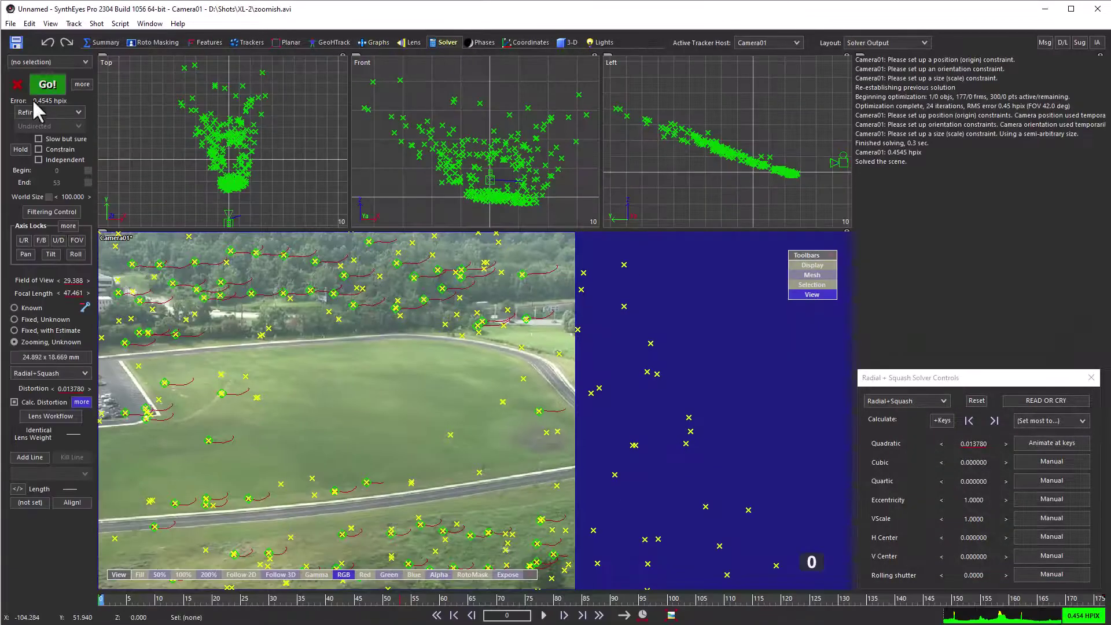
{"action": "left_click", "coordinate": [47, 91]}
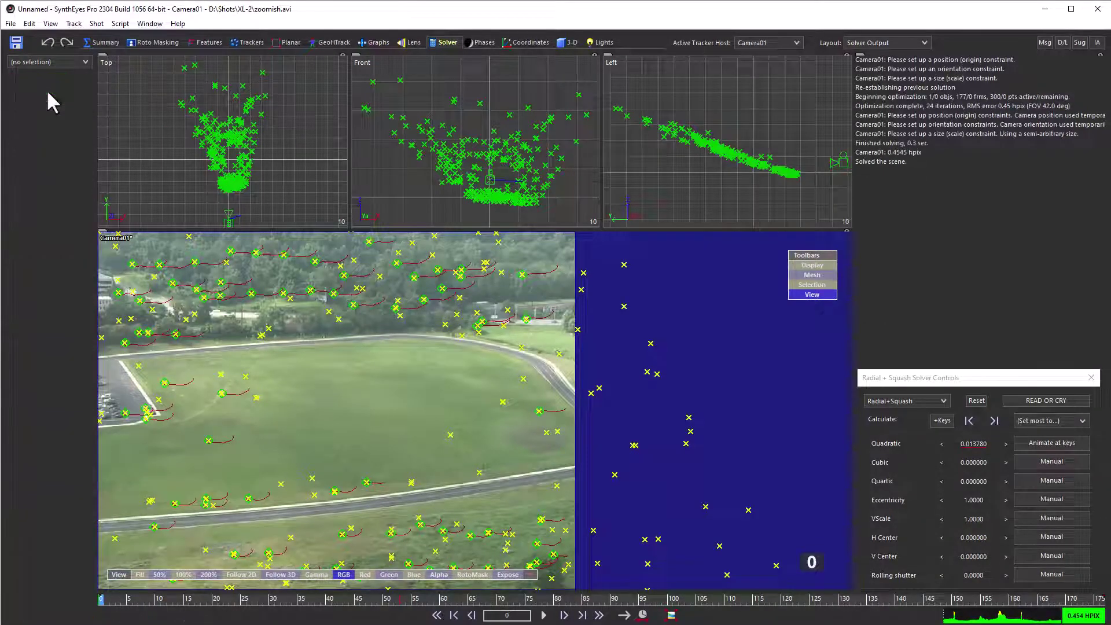
{"action": "left_click", "coordinate": [377, 43]}
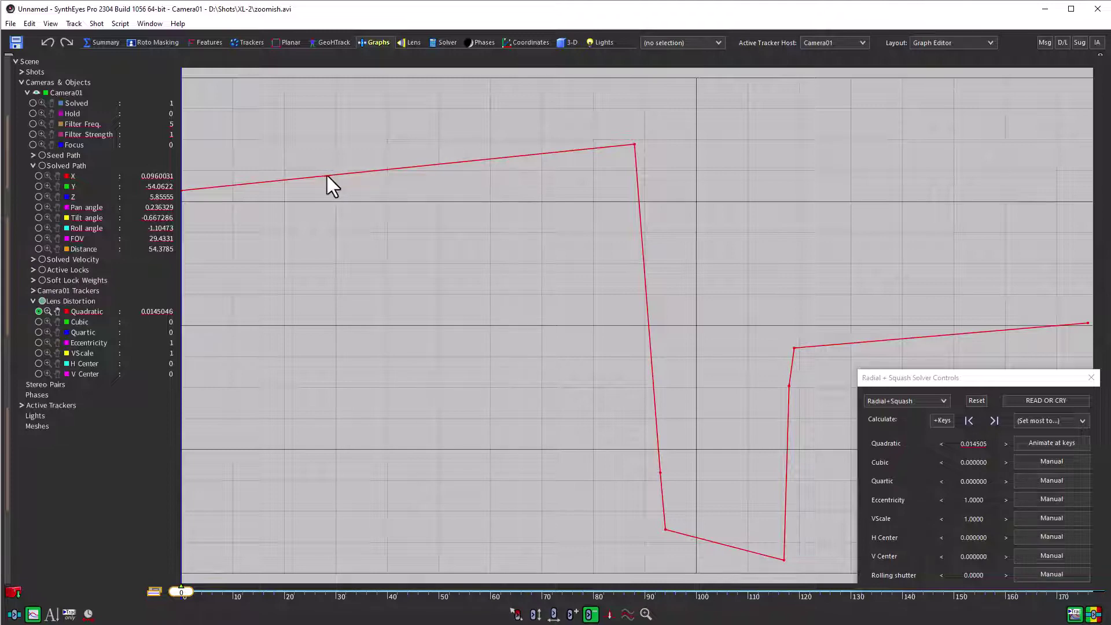
Add a key to the red Quadratic curve near frame 42.
{"action": "left_click", "coordinate": [571, 618]}
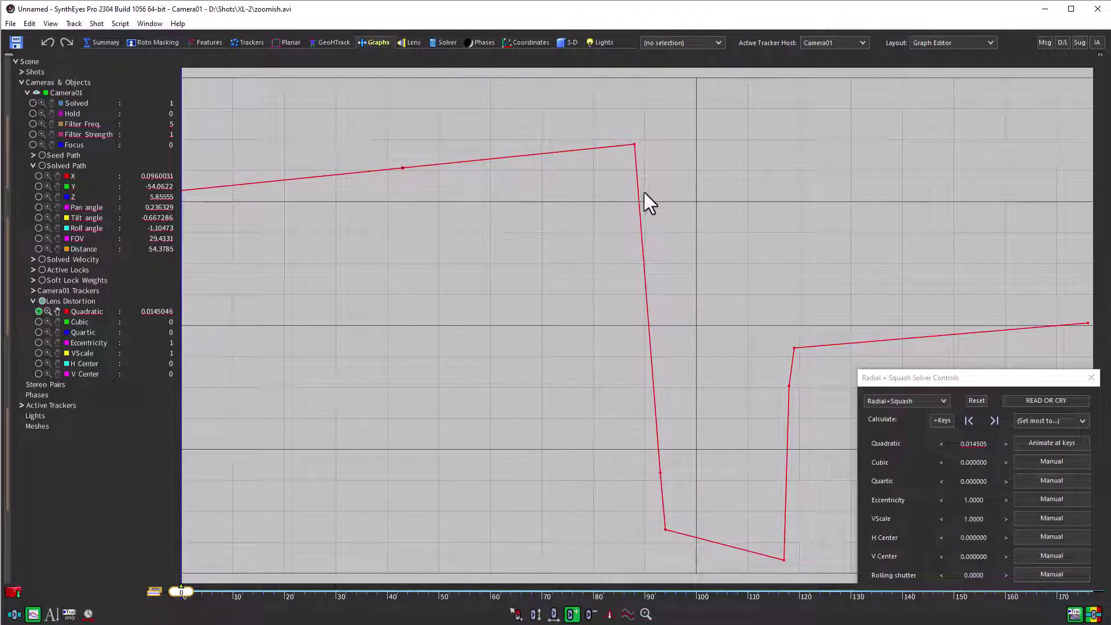
{"action": "left_click", "coordinate": [949, 335]}
Refine the solve with the added key so Quadratic reads 0.015004, then return to the graph.
{"action": "left_click", "coordinate": [446, 42]}
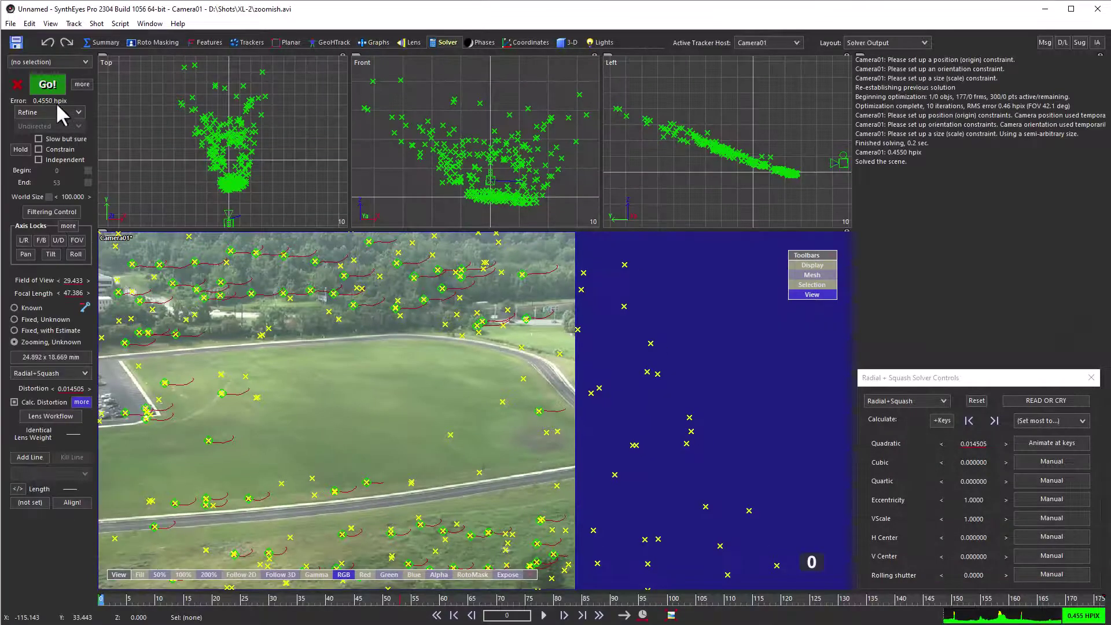
{"action": "left_click", "coordinate": [44, 87]}
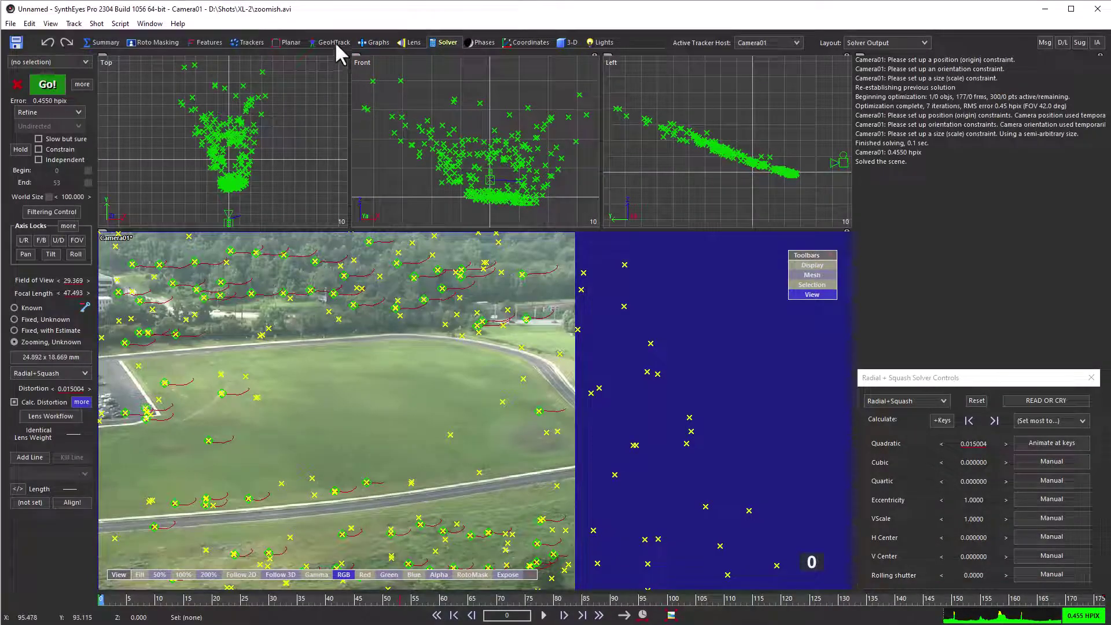
{"action": "left_click", "coordinate": [378, 42]}
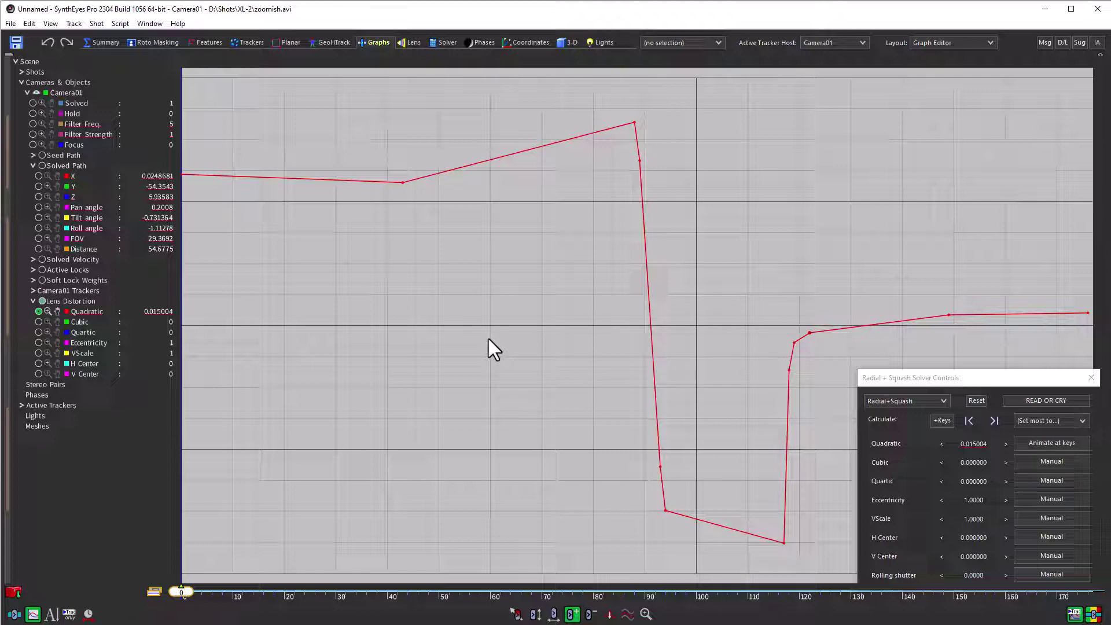
Switch cubic distortion from Manual to Animate by frame, leaving quadratic animated at keys.
{"action": "left_click", "coordinate": [1036, 462]}
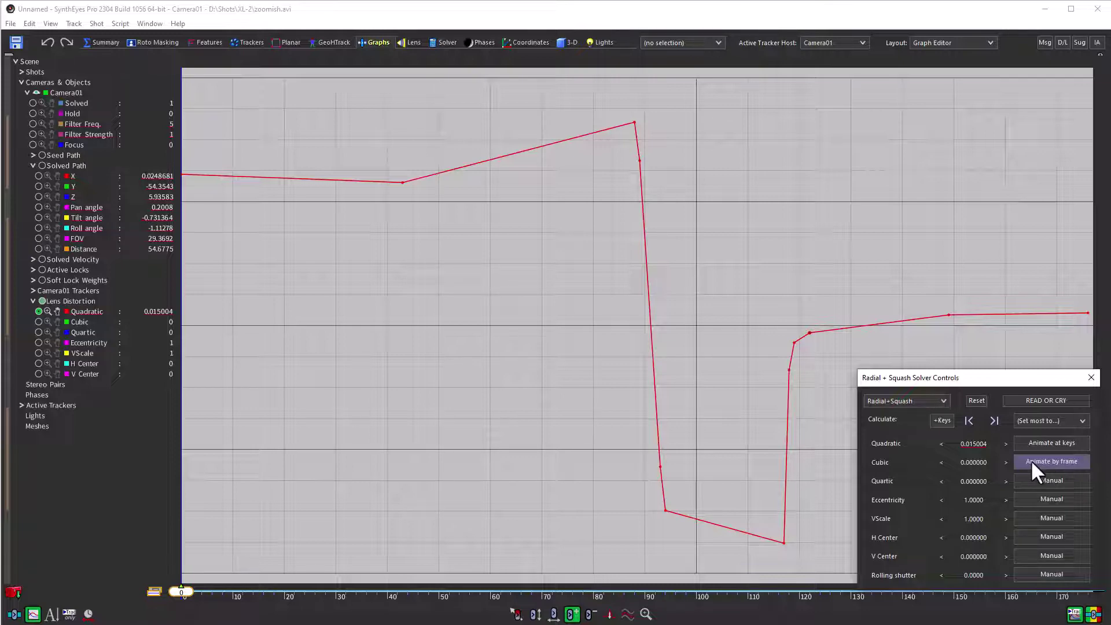
{"action": "left_click", "coordinate": [341, 158]}
{"action": "left_click", "coordinate": [119, 23]}
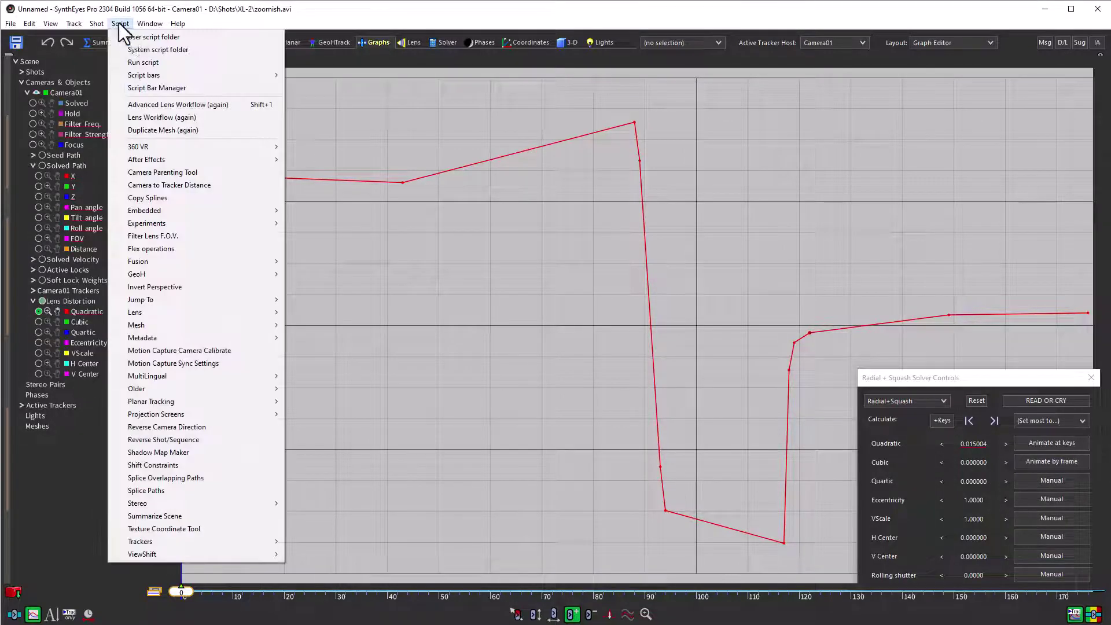
{"action": "mouse_move", "coordinate": [136, 312]}
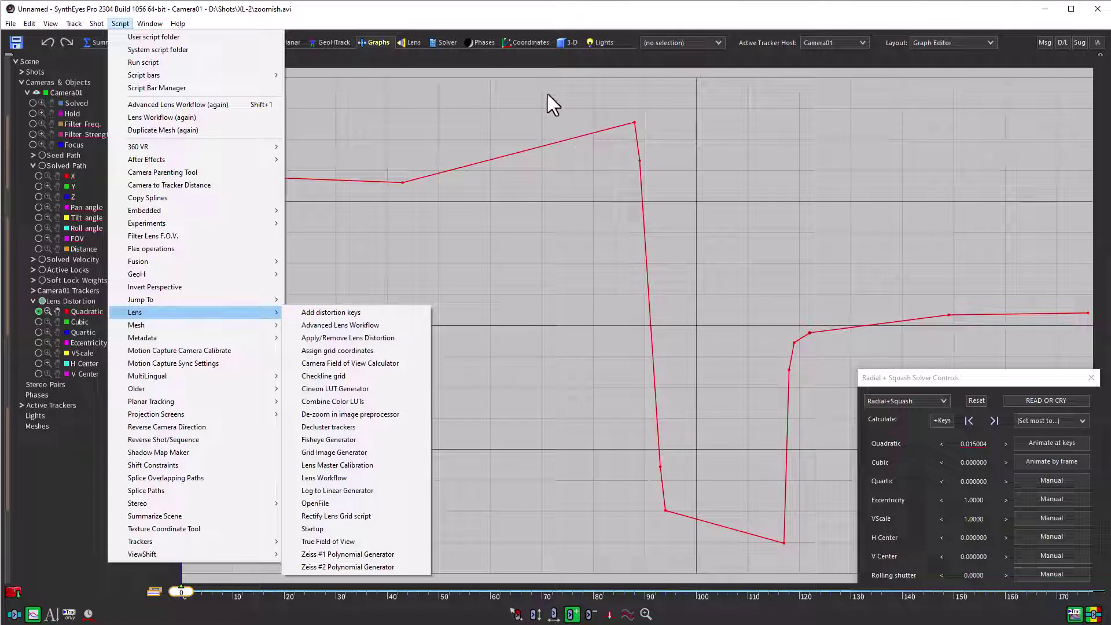
{"action": "left_click", "coordinate": [595, 11]}
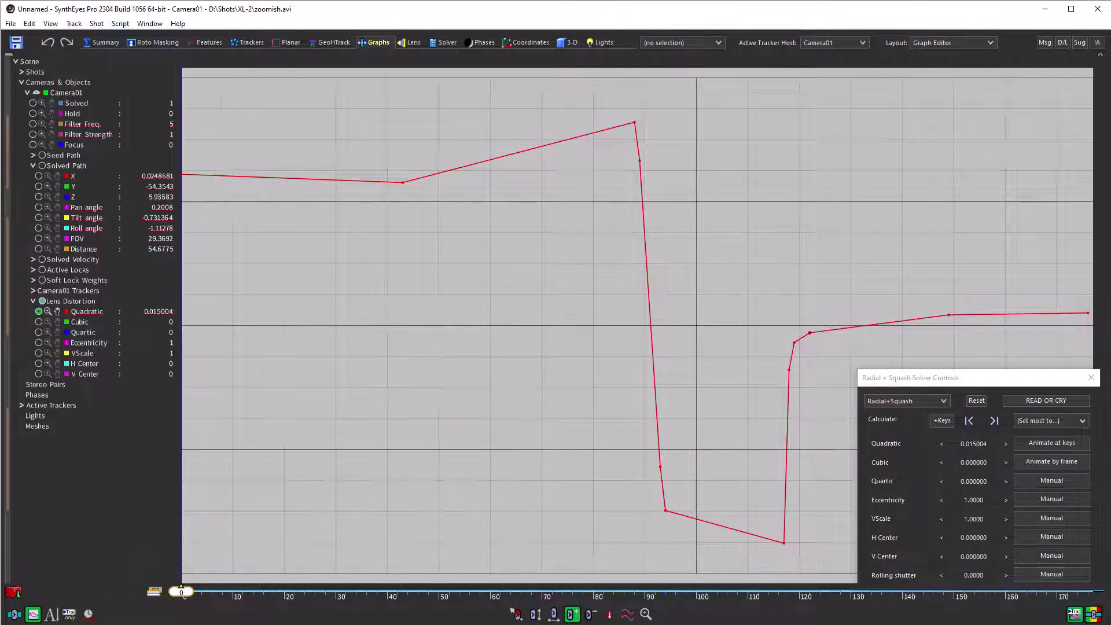